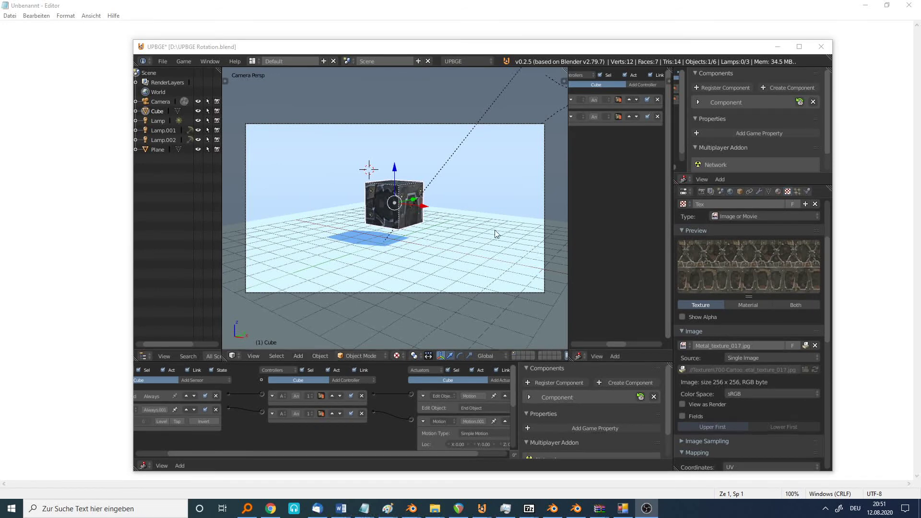
Return to camera view and test-run the rotating cube game with P, stopping it with Esc
middle_drag(356, 217, 371, 229)
key(KP_0)
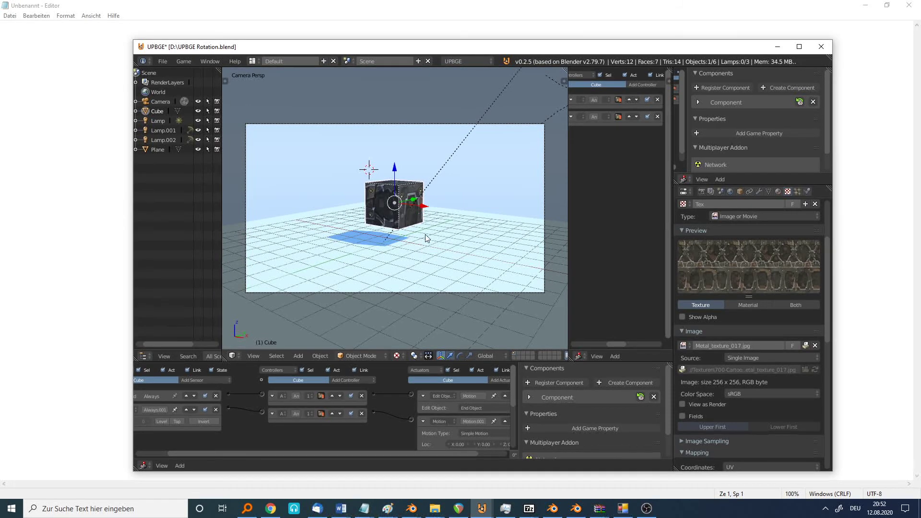
click(401, 226)
key(p)
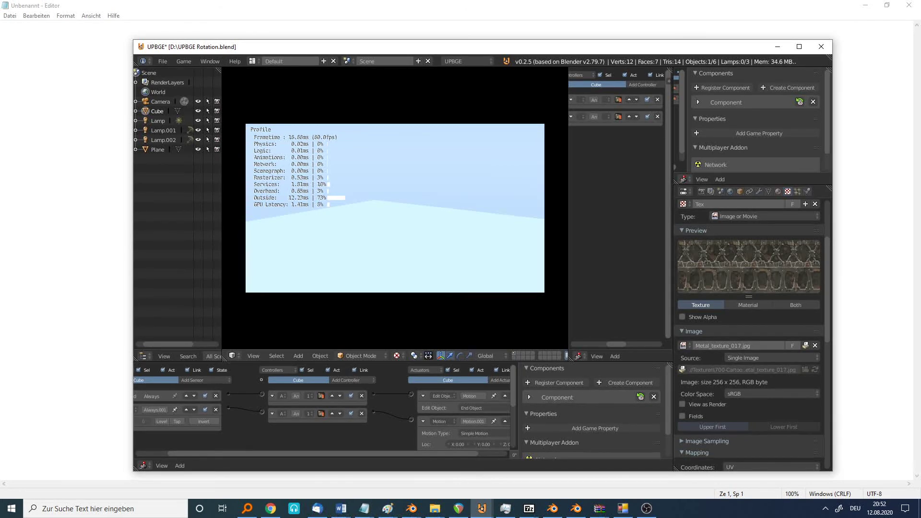
key(Escape)
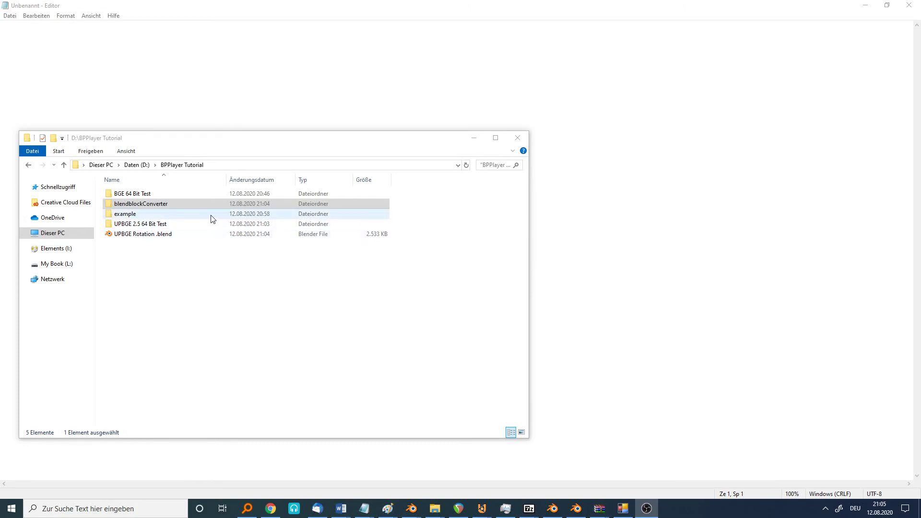
Open the blendblockConverter folder, launch BPPlayerGUI.exe, and move the converter window aside
click(164, 206)
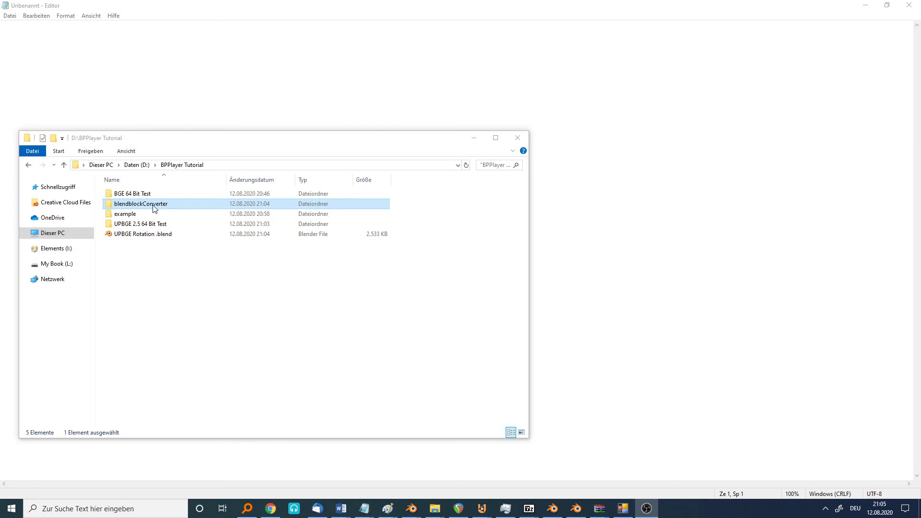
double_click(154, 207)
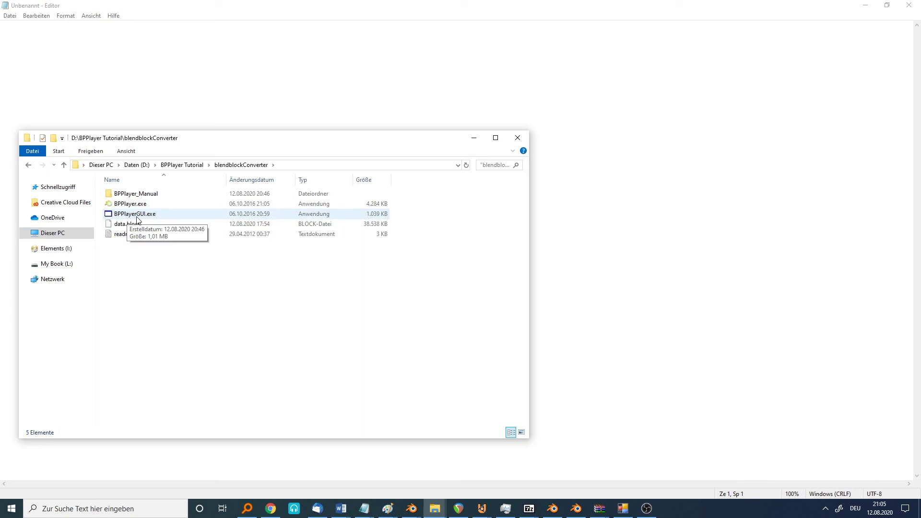
double_click(147, 214)
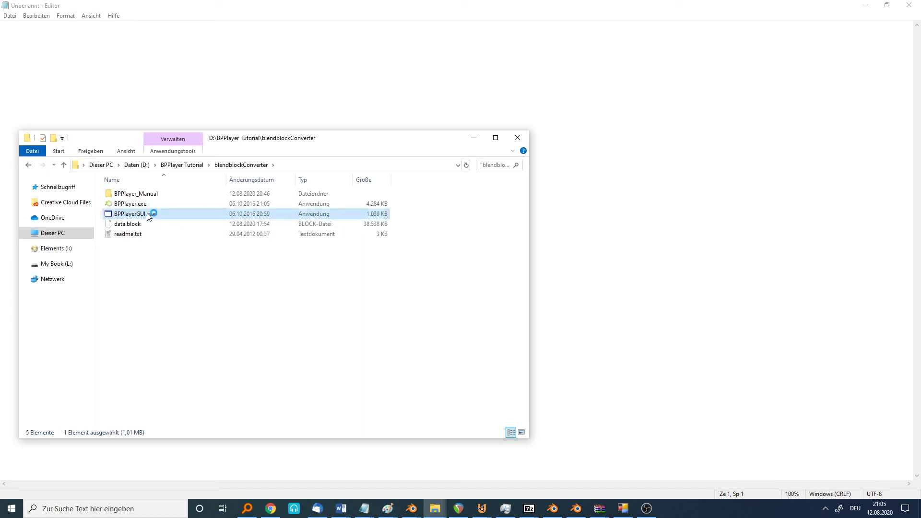
drag(279, 107, 542, 155)
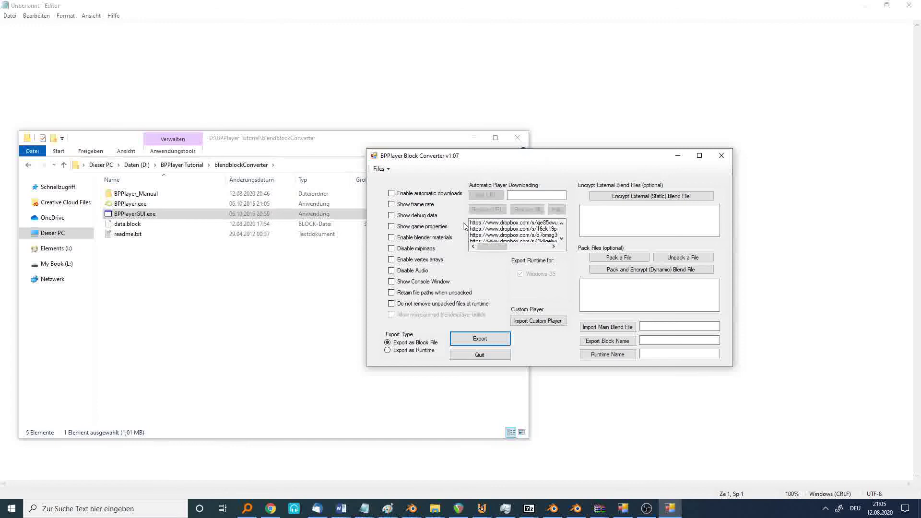
Set UPBGE Rotation.blend from the BPPlayer Tutorial folder as the main blend file
click(593, 329)
click(537, 186)
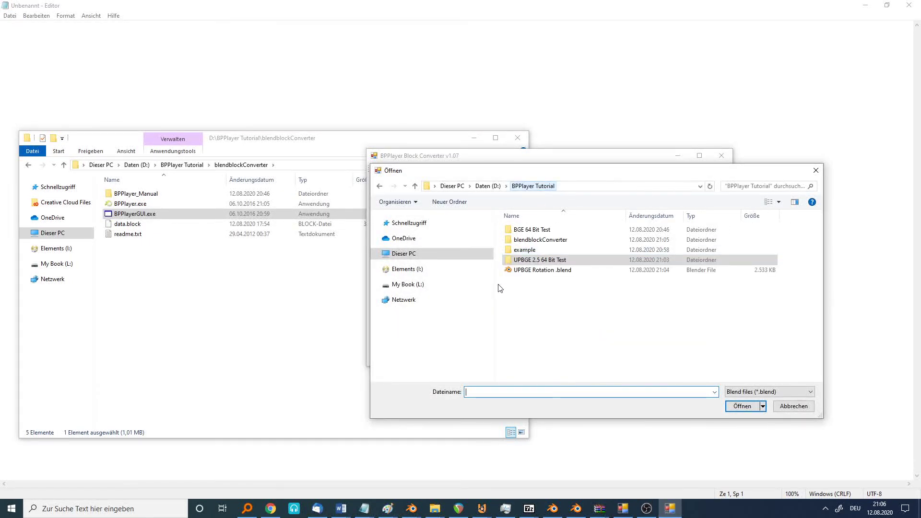
double_click(508, 270)
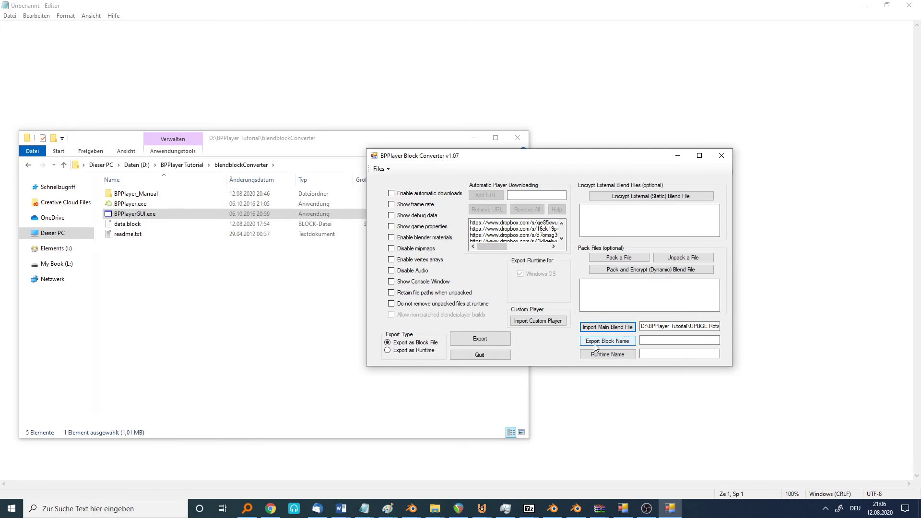
Set the export block name to data.block in D:\BPPlayer Tutorial
click(594, 344)
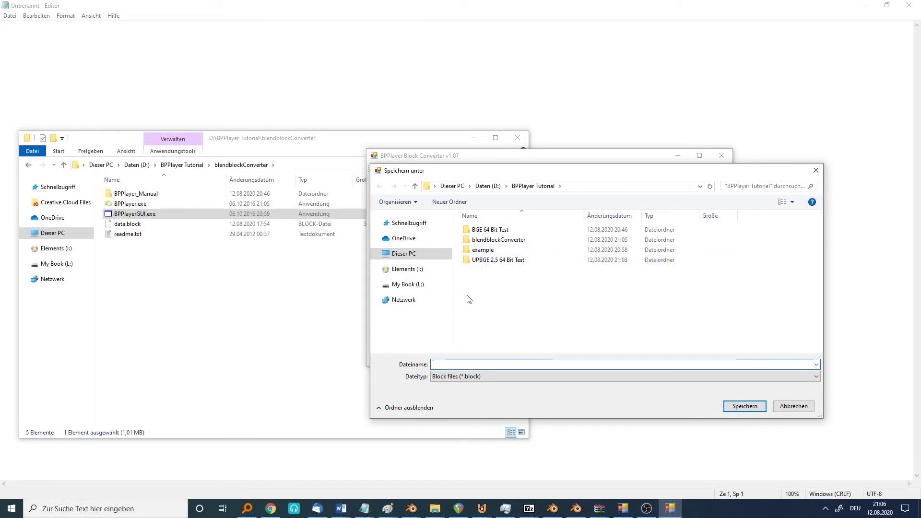
text(data.block)
click(736, 408)
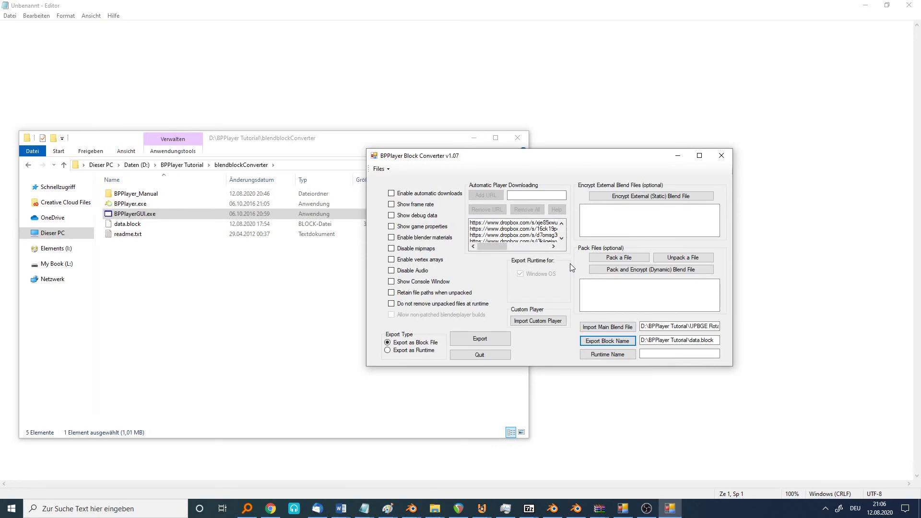
Use UPBGE 2.5 64 Bit Test's blenderplayer.exe as custom player, export the encrypted block, and acknowledge success
click(524, 325)
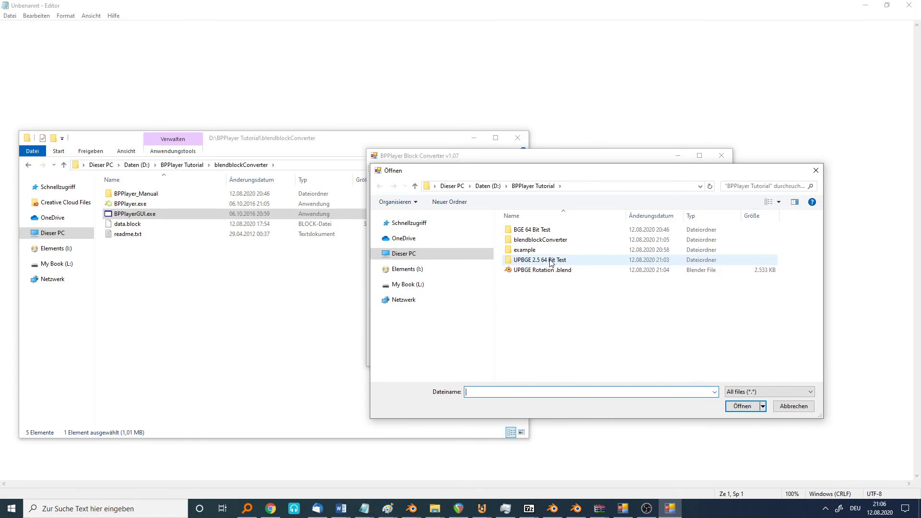
double_click(528, 261)
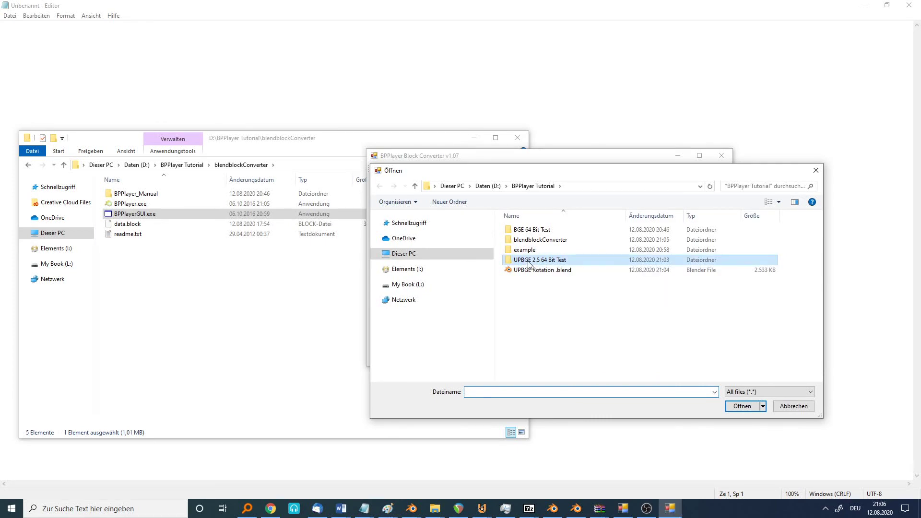
scroll(541, 302, down, 5)
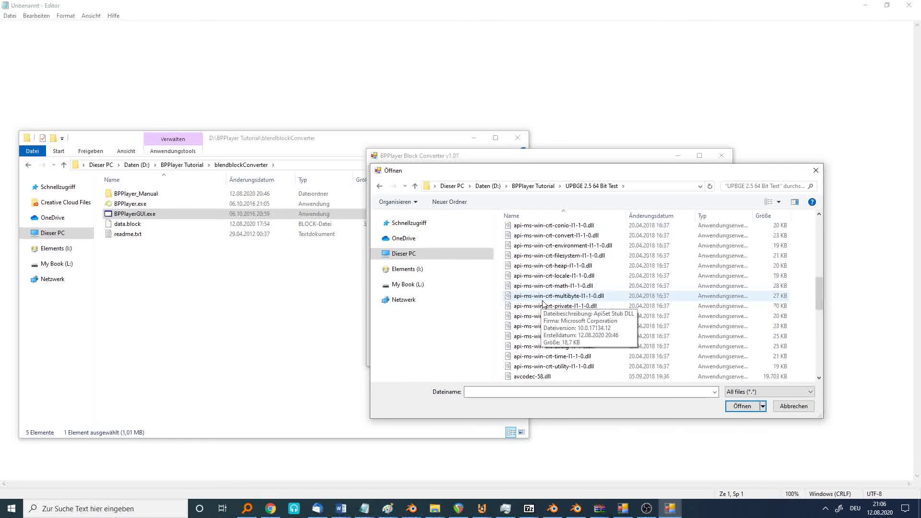
scroll(539, 312, down, 7)
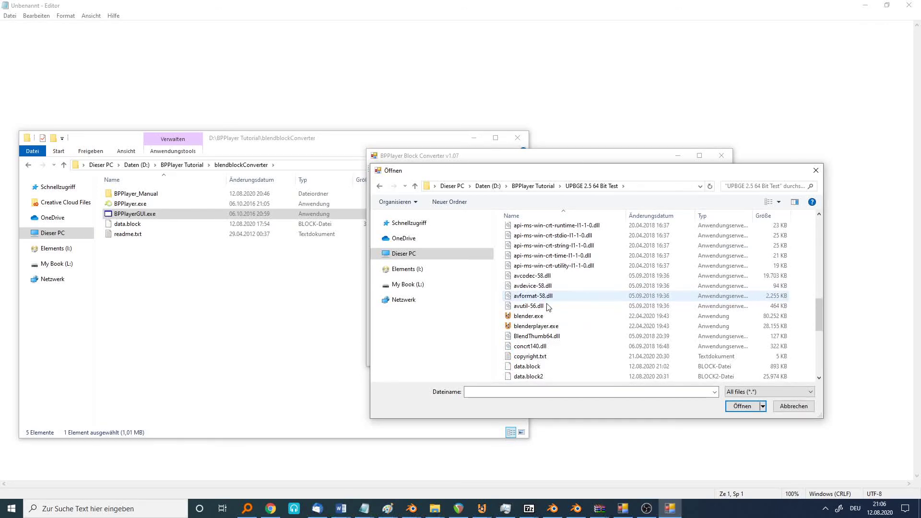
click(530, 328)
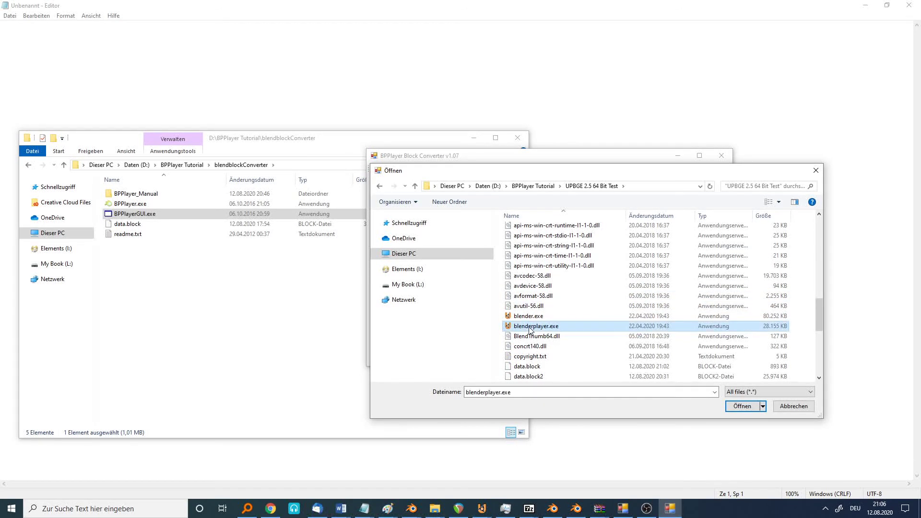
click(742, 407)
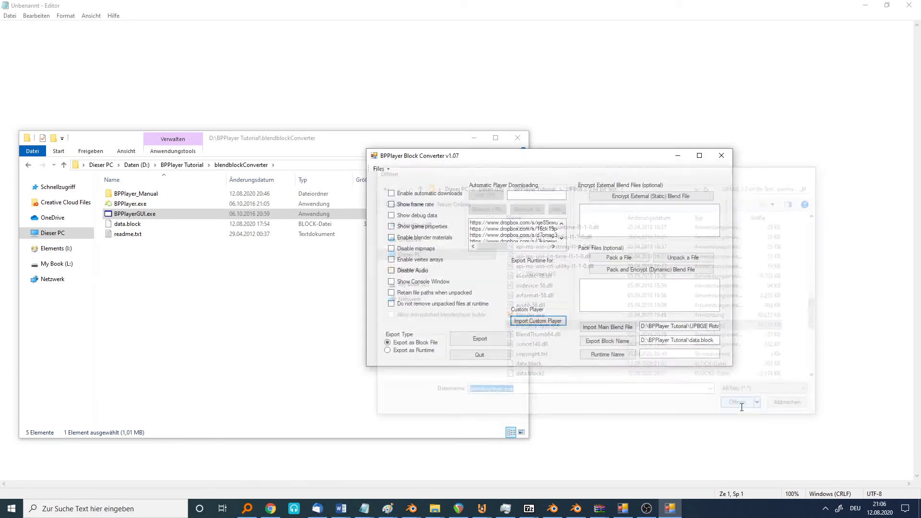
click(481, 339)
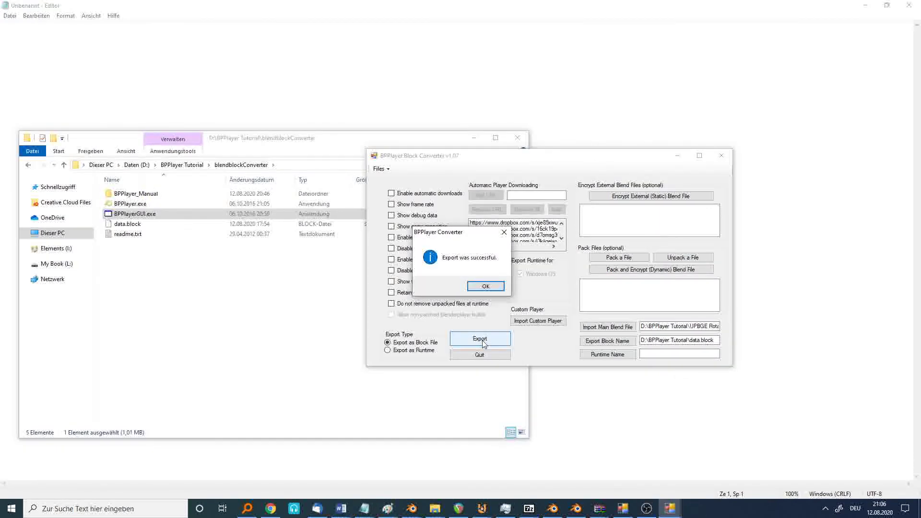
click(487, 287)
Copy the newly exported data.block from the BPPlayer Tutorial folder
click(677, 155)
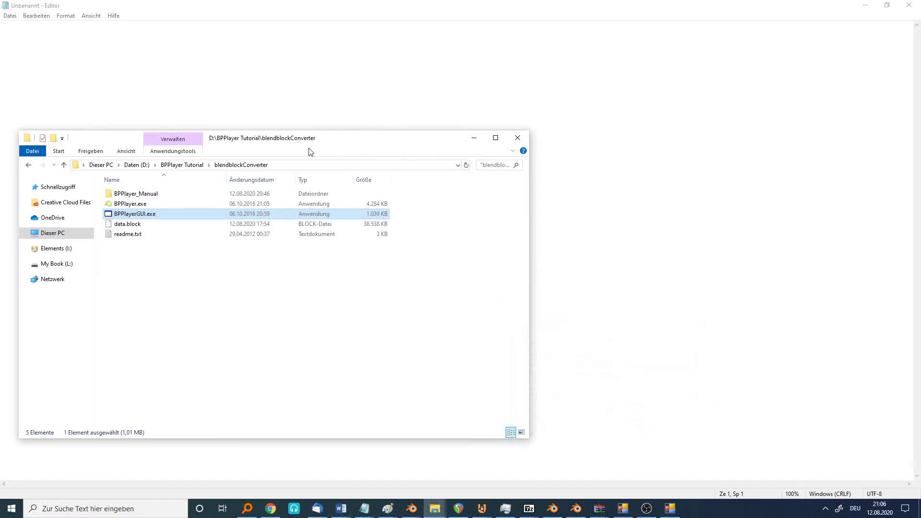
drag(307, 139, 482, 187)
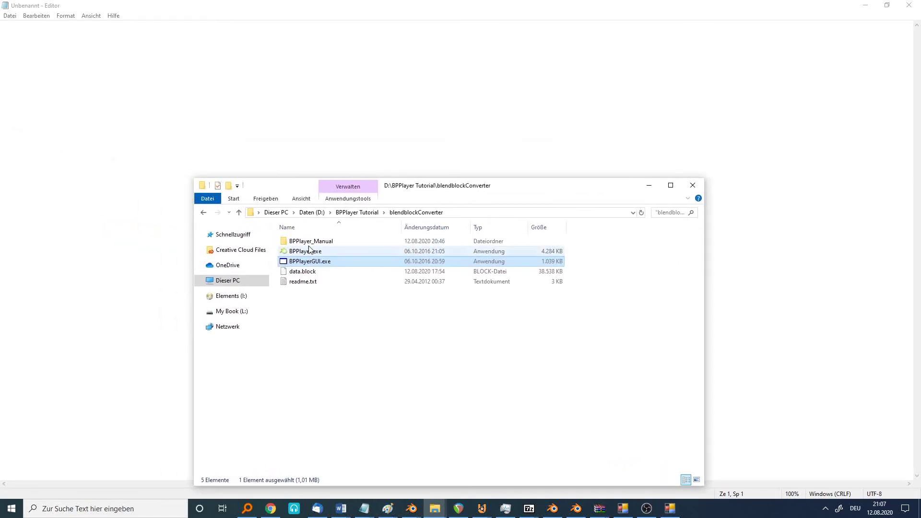
click(211, 213)
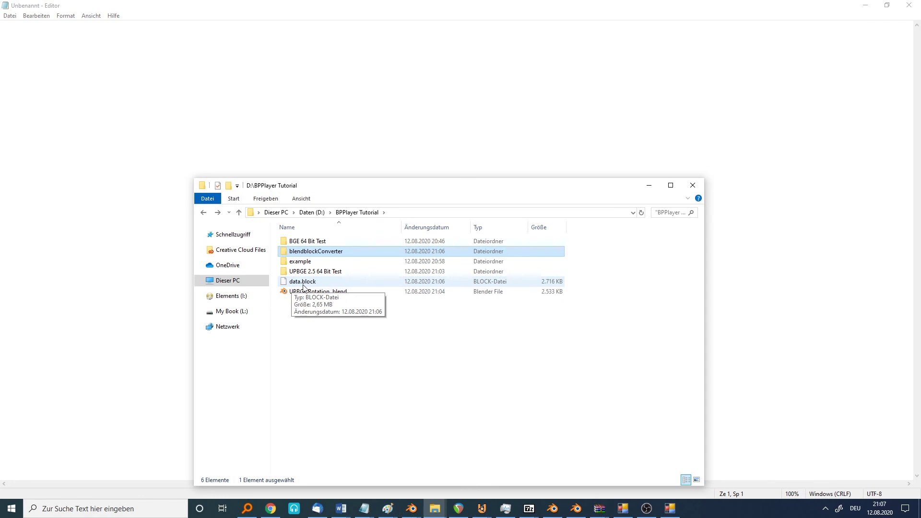
click(303, 282)
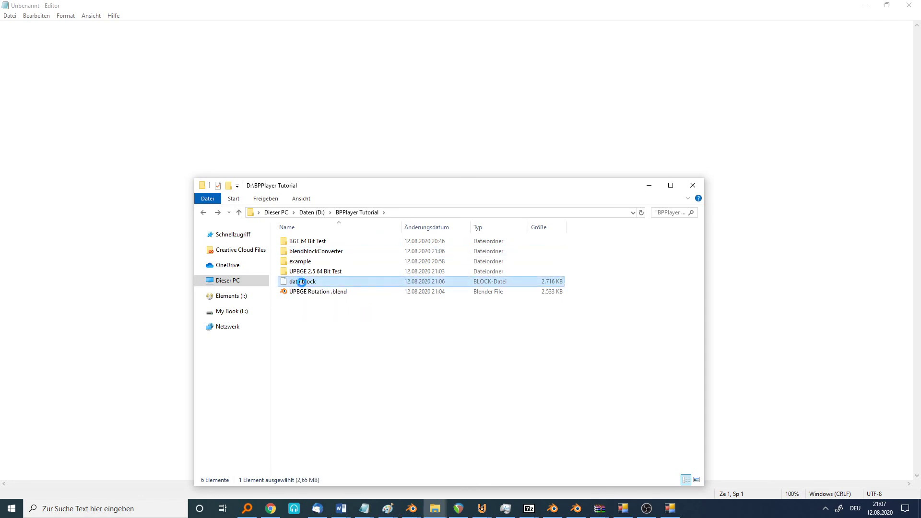
right_click(302, 283)
click(220, 230)
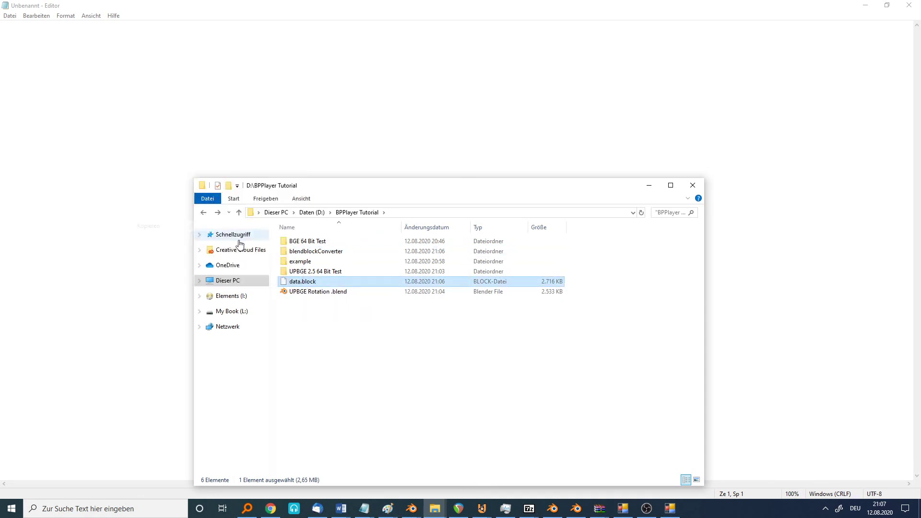
Delete the old data.block and data.block2 from the UPBGE 2.5 64 Bit Test folder
double_click(317, 272)
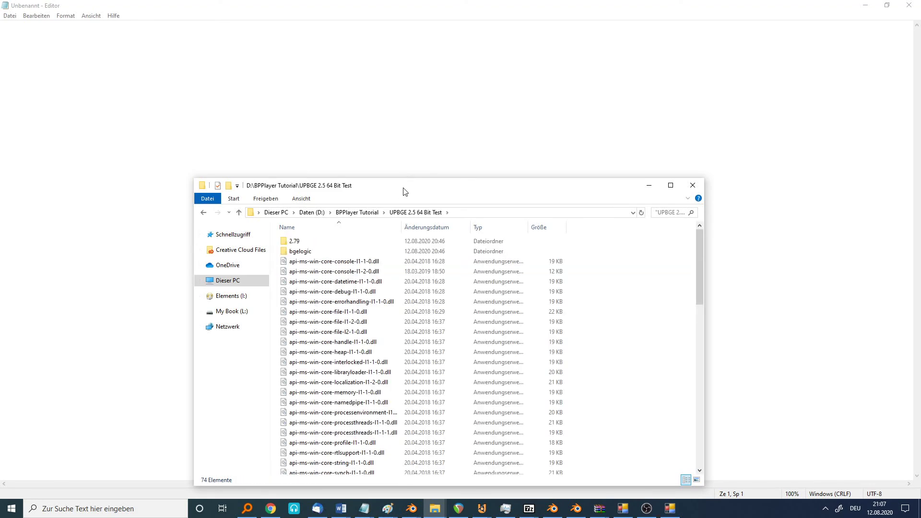
drag(405, 192, 419, 144)
drag(714, 226, 695, 309)
scroll(623, 354, down, 1)
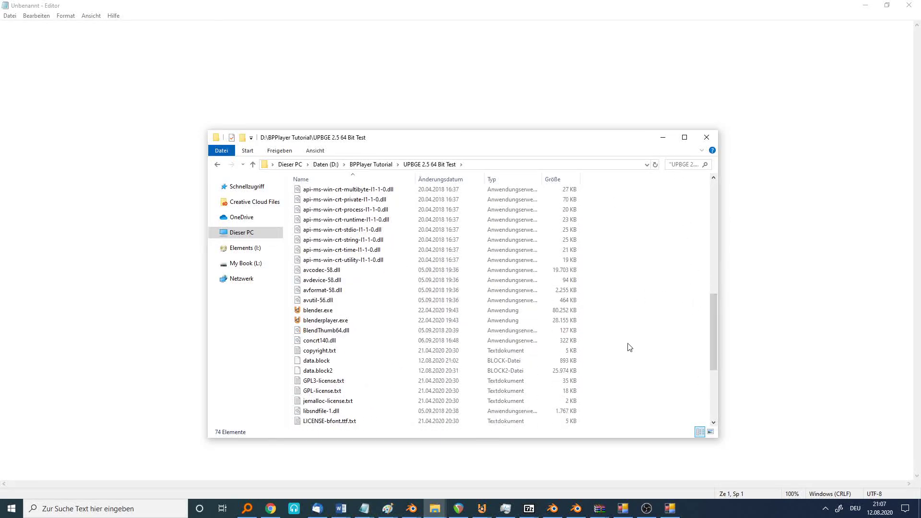
drag(589, 370, 330, 370)
key(Delete)
key(Return)
Paste the new data.block into the UPBGE 2.5 64 Bit Test folder
right_click(607, 296)
click(527, 360)
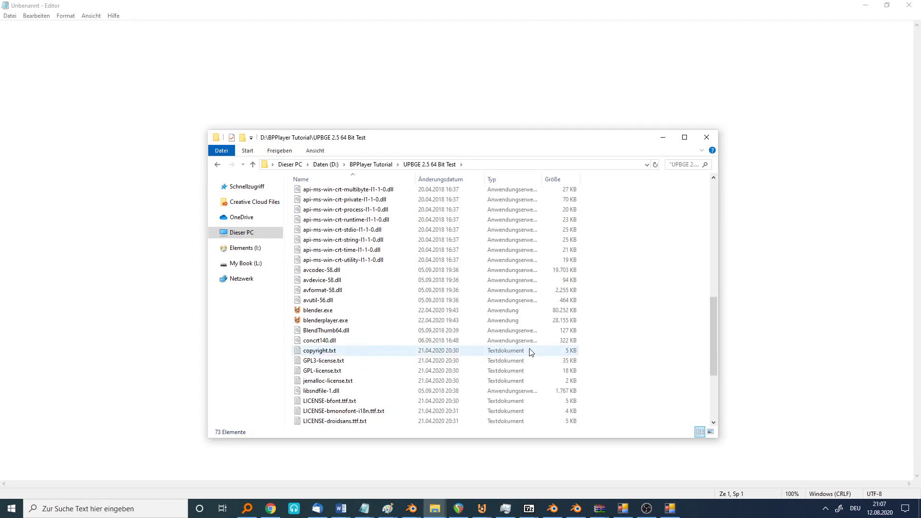
click(384, 366)
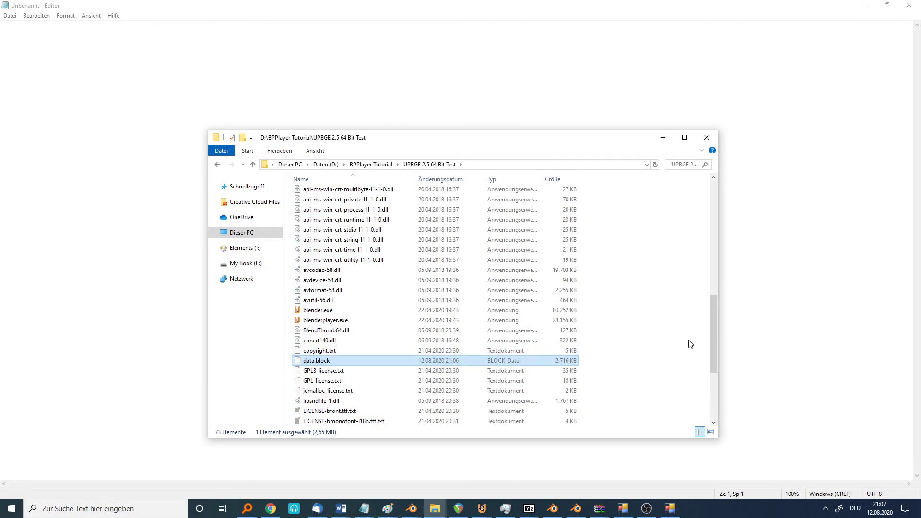
drag(715, 343, 714, 237)
Copy BPPlayer.exe from the example folder
key(alt+Left)
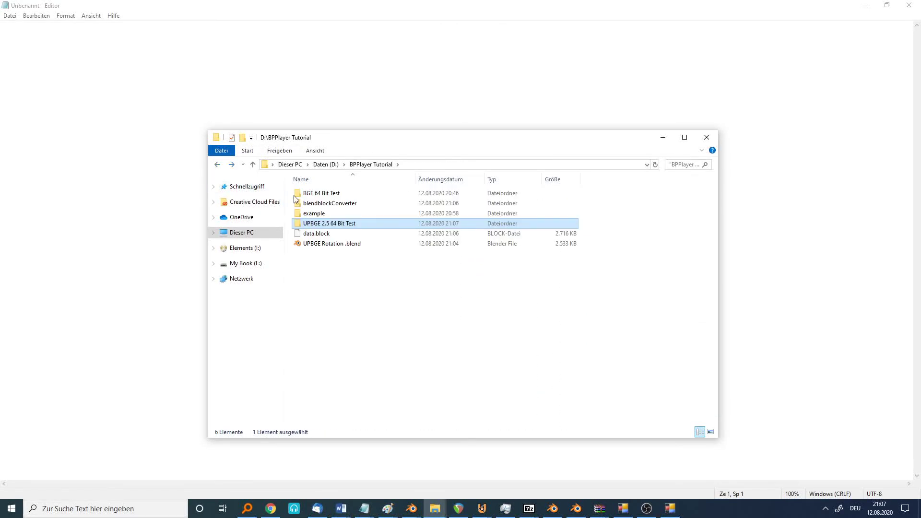
double_click(299, 213)
click(324, 197)
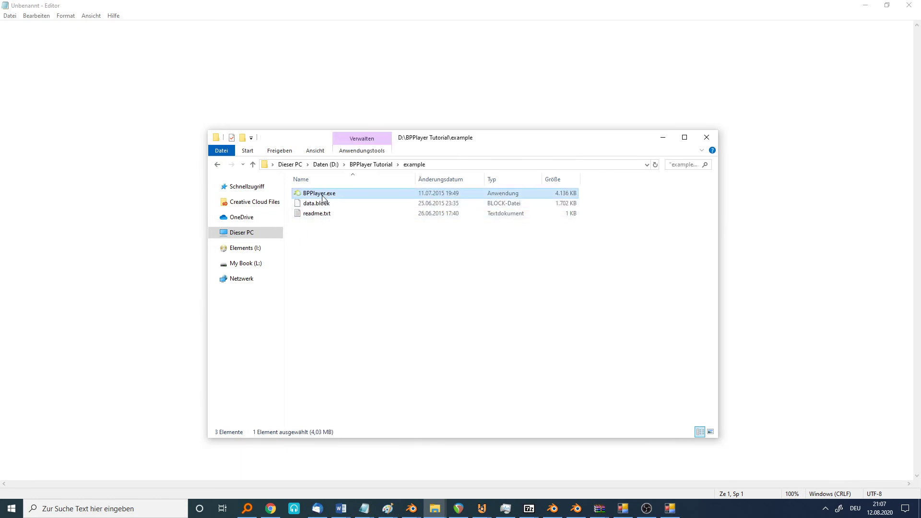
right_click(323, 194)
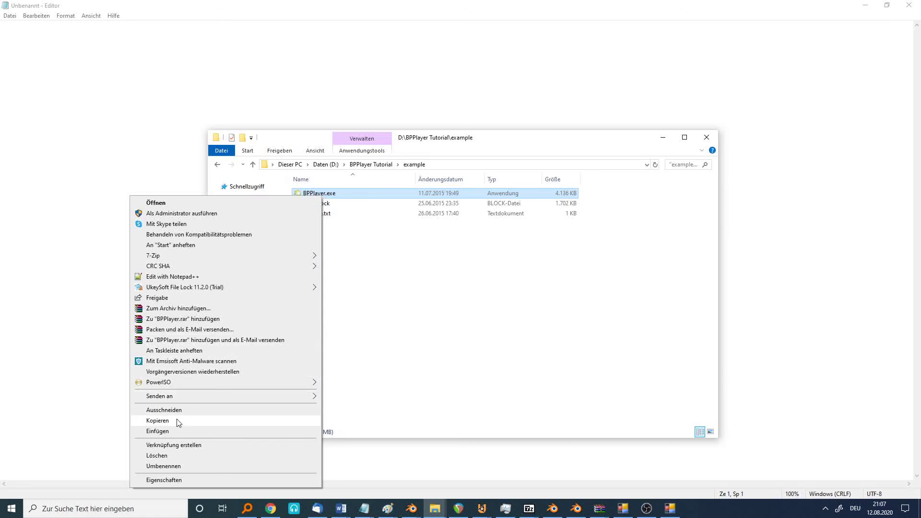
click(239, 421)
Paste BPPlayer.exe into the UPBGE 2.5 64 Bit Test folder
key(alt+Up)
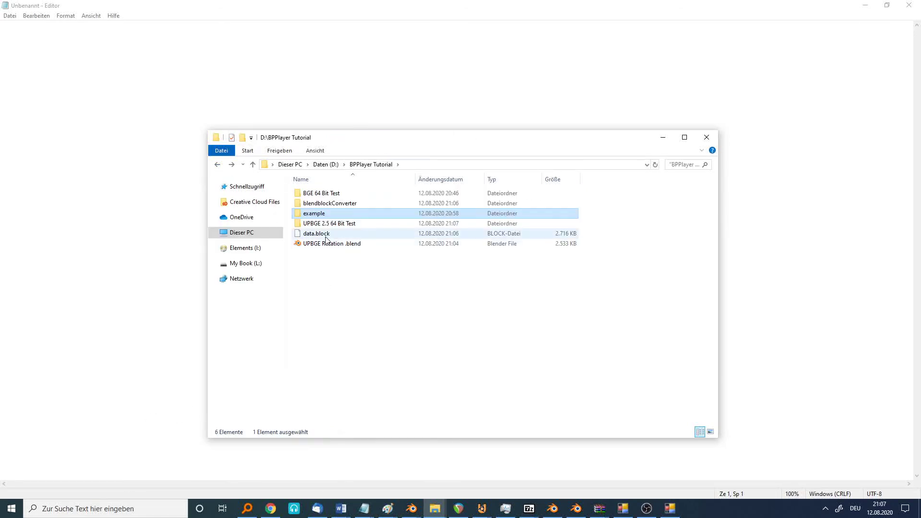
double_click(337, 223)
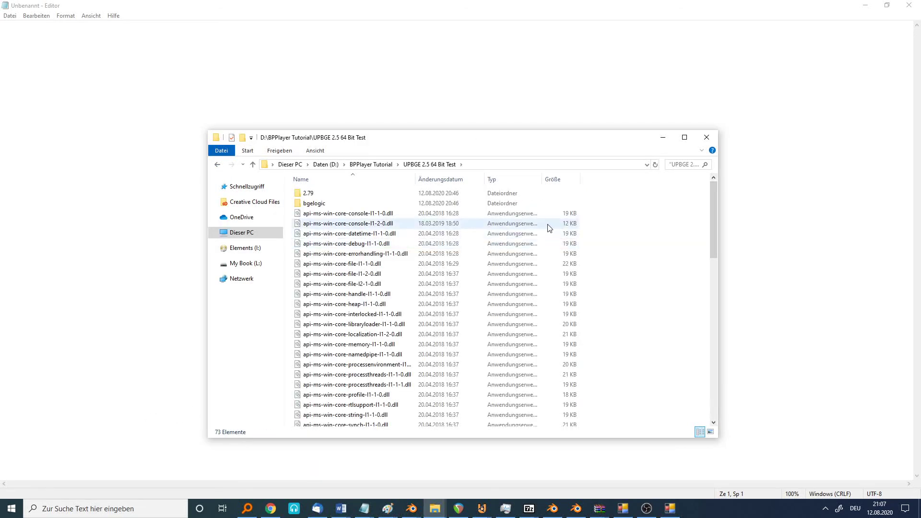
right_click(606, 234)
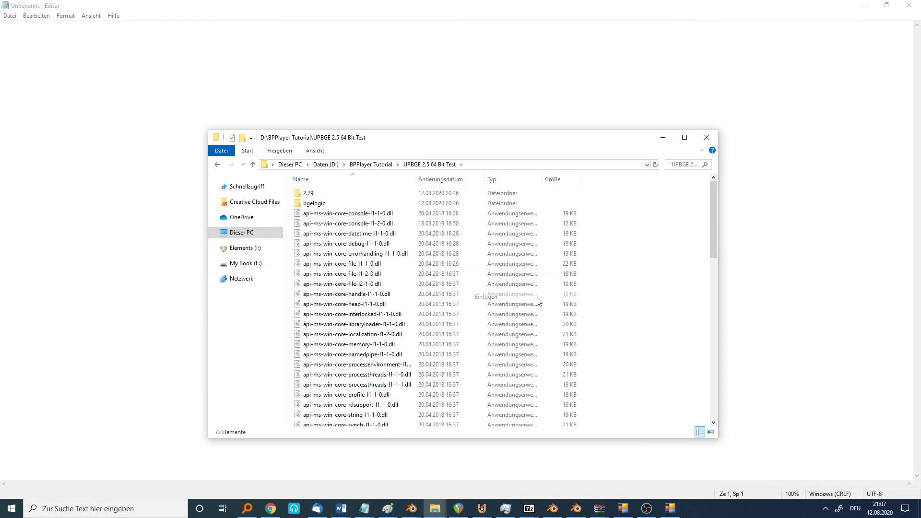
click(538, 296)
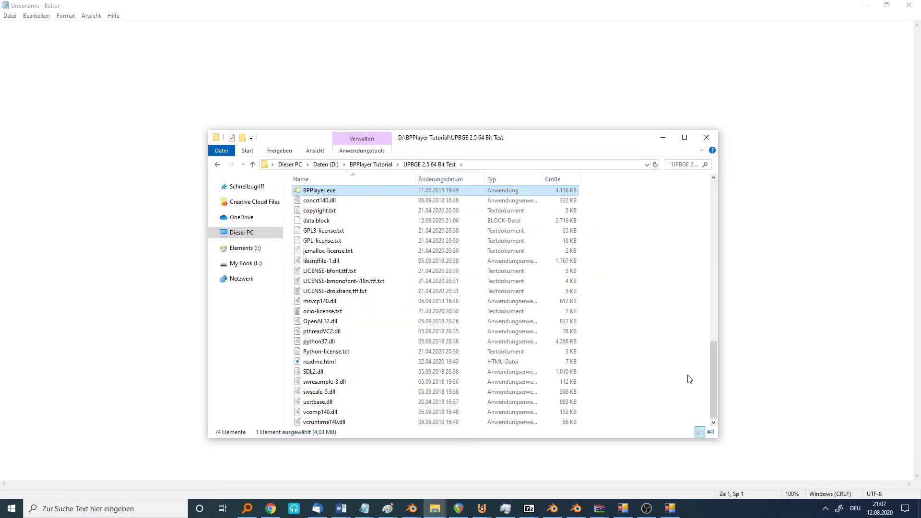
drag(712, 390, 713, 341)
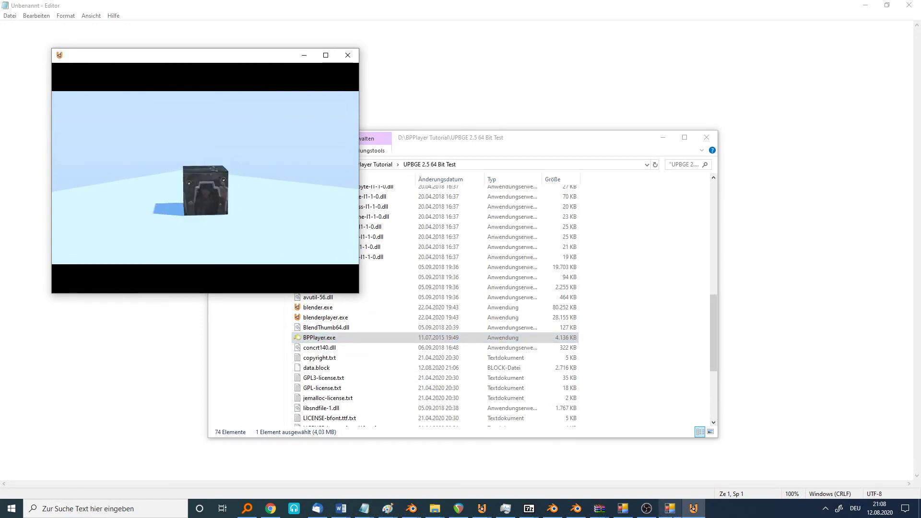
Restore the BPPlayer Block Converter window from the taskbar
click(670, 510)
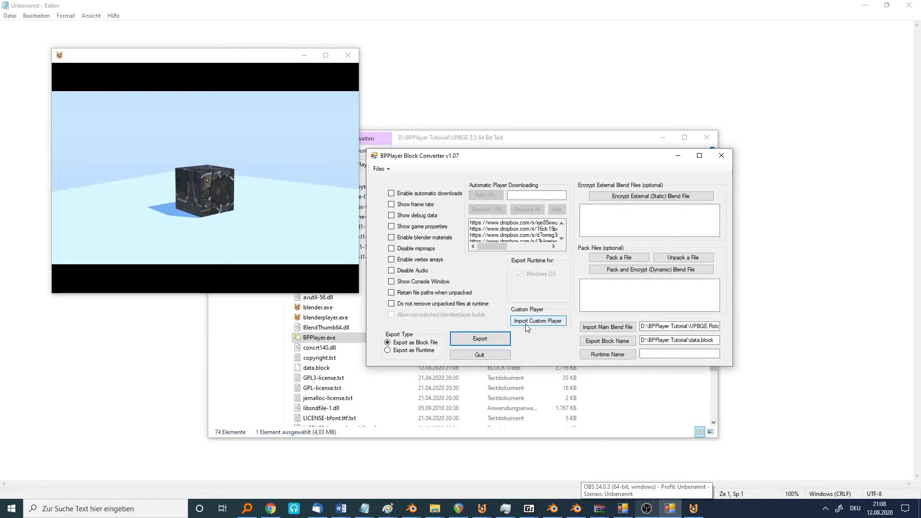